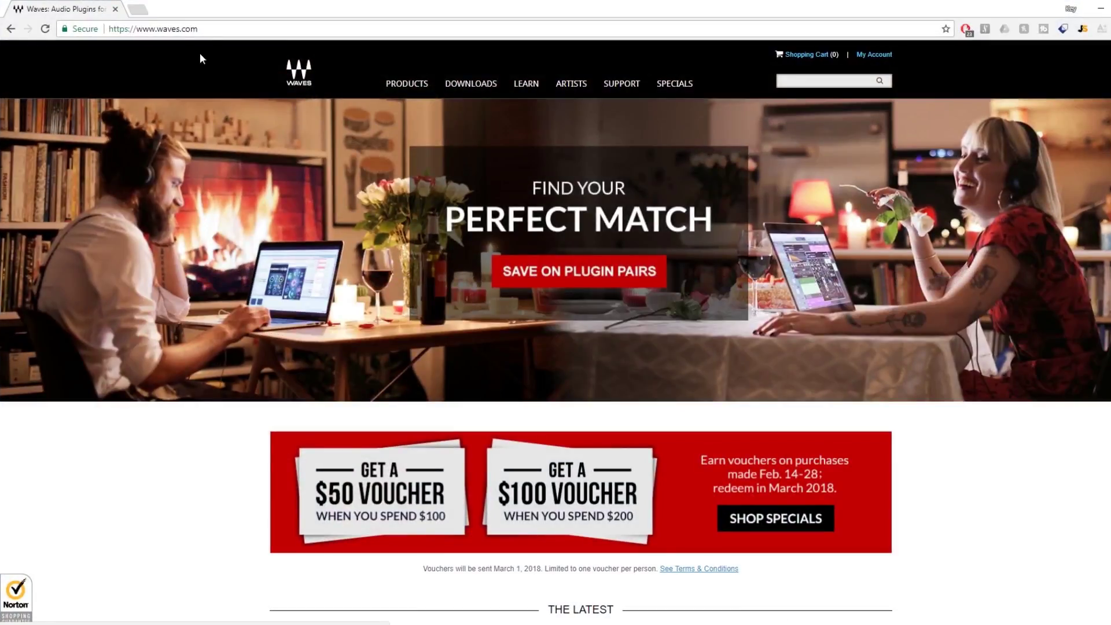
# - On Waves.com, go to Free Downloads and choose GET FREE for StudioRack
pyautogui.moveTo(477, 85)
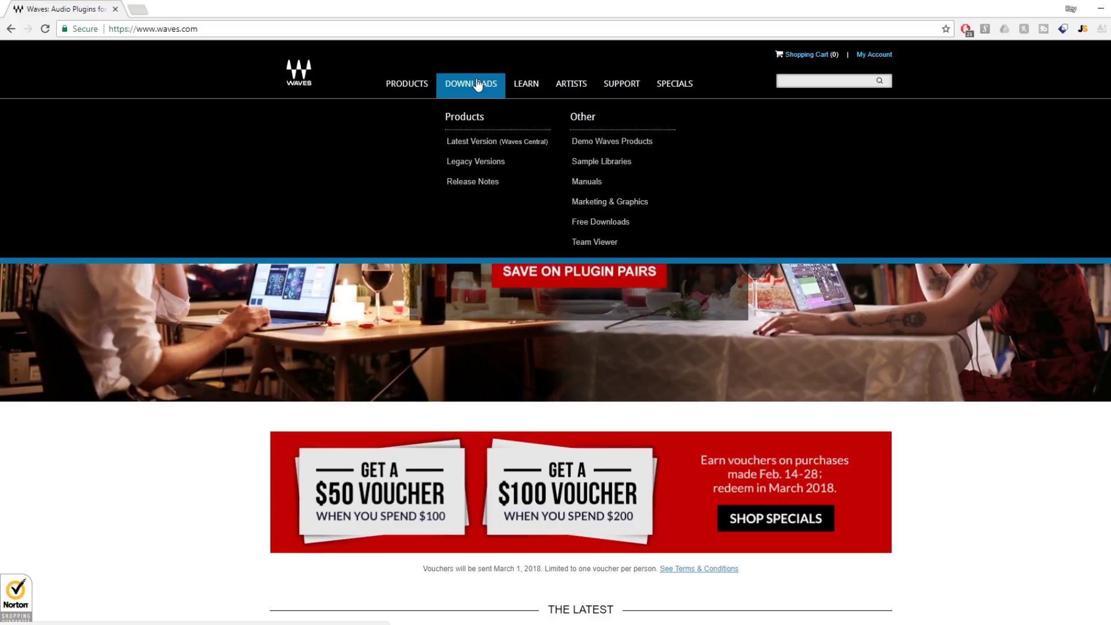
pyautogui.click(606, 223)
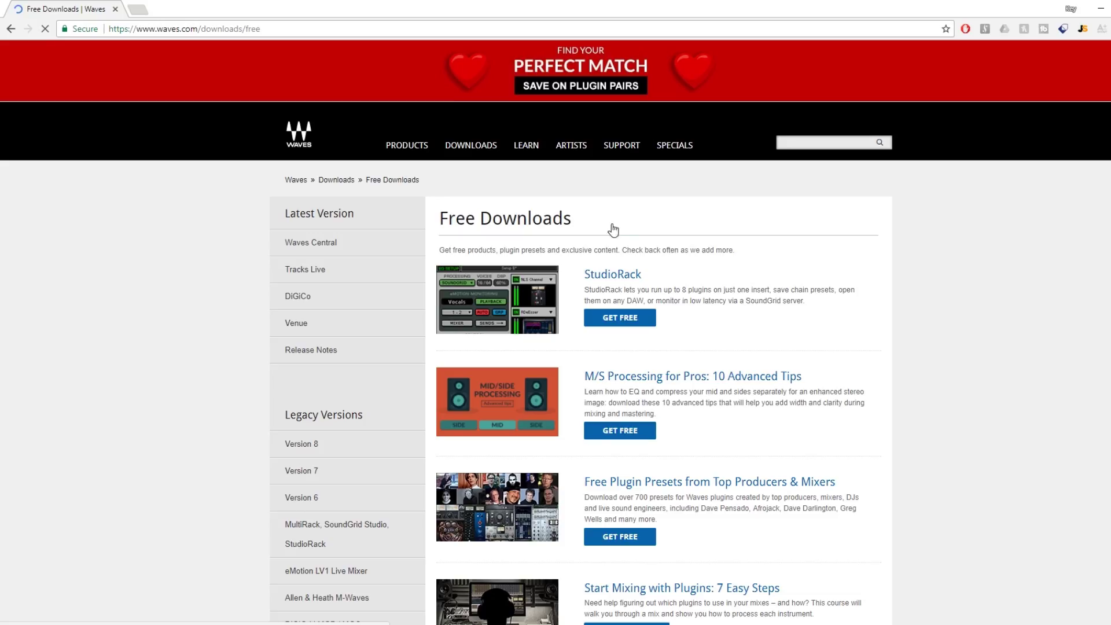
pyautogui.click(636, 327)
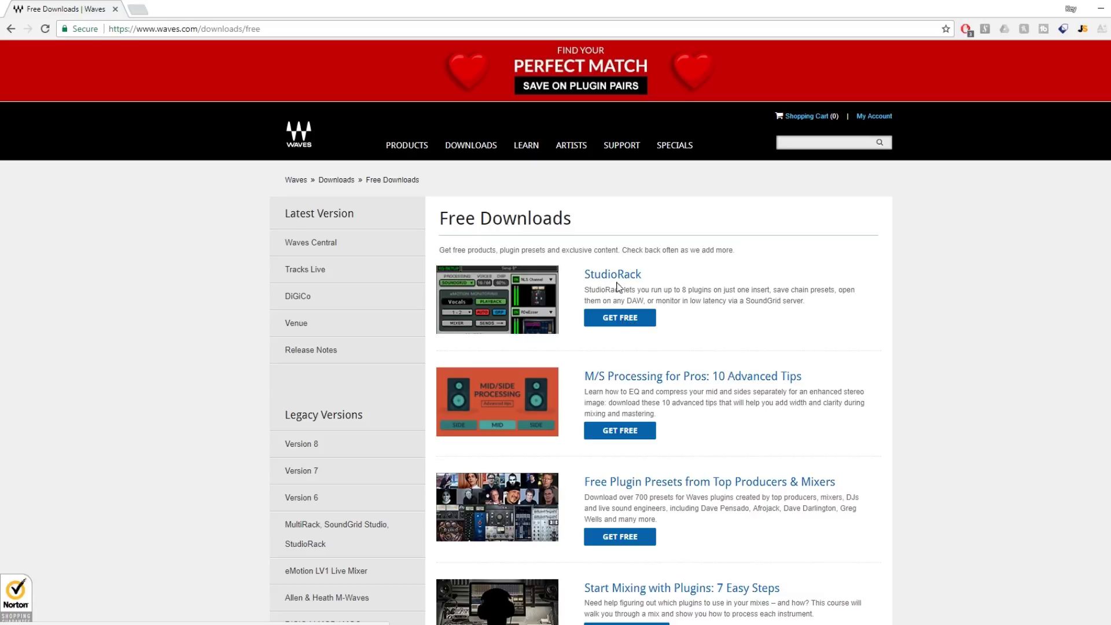
pyautogui.click(617, 321)
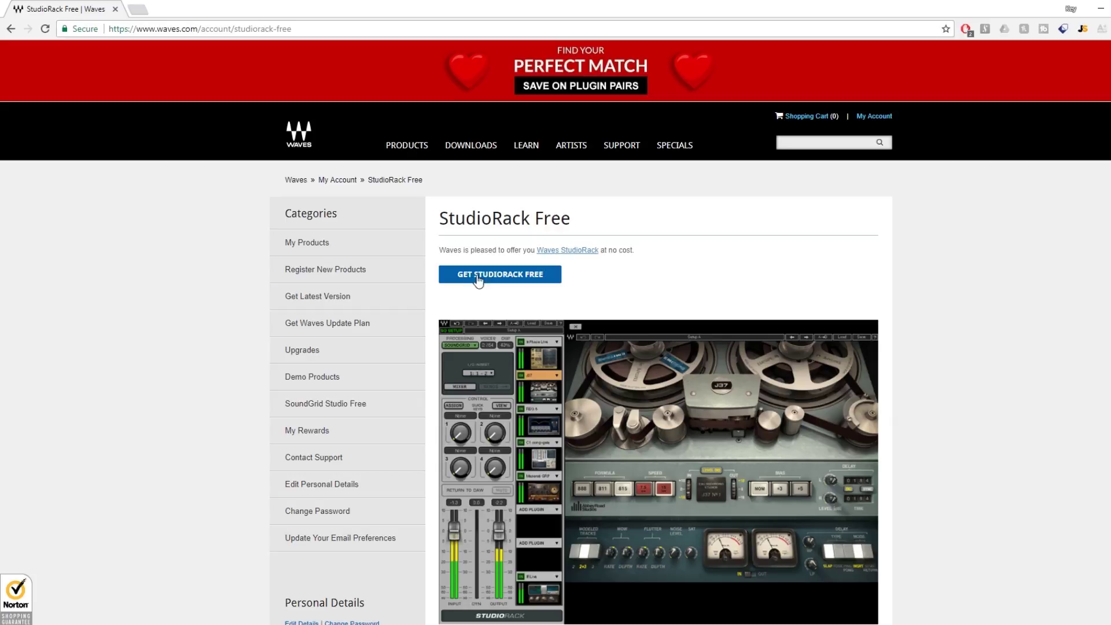
# - Minimize Chrome to show the 'Travis Scott Vocal Effect' FL Studio project
pyautogui.click(1101, 16)
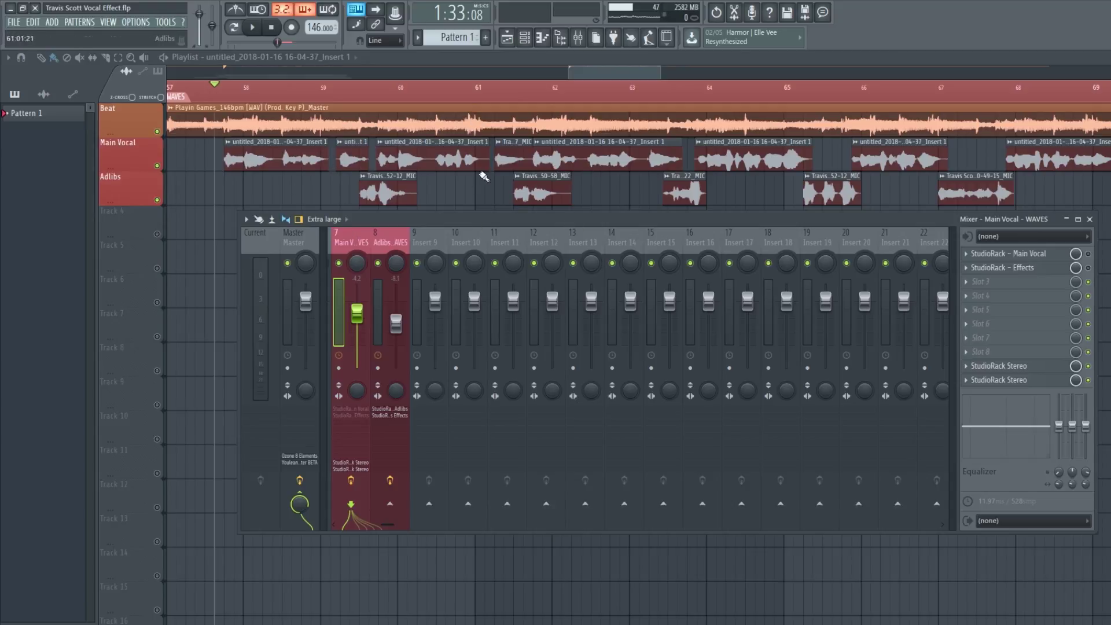
# - Open the Main Vocal channel settings and mixer, then inspect its StudioRack Main Vocal and Effects inserts
pyautogui.doubleClick(257, 156)
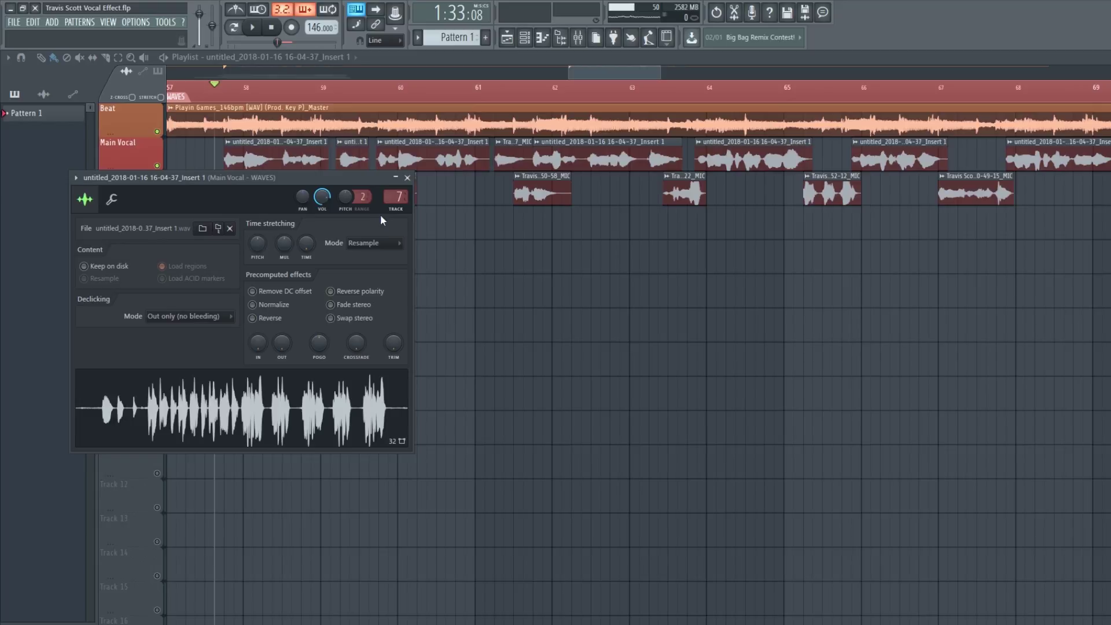
pyautogui.click(578, 37)
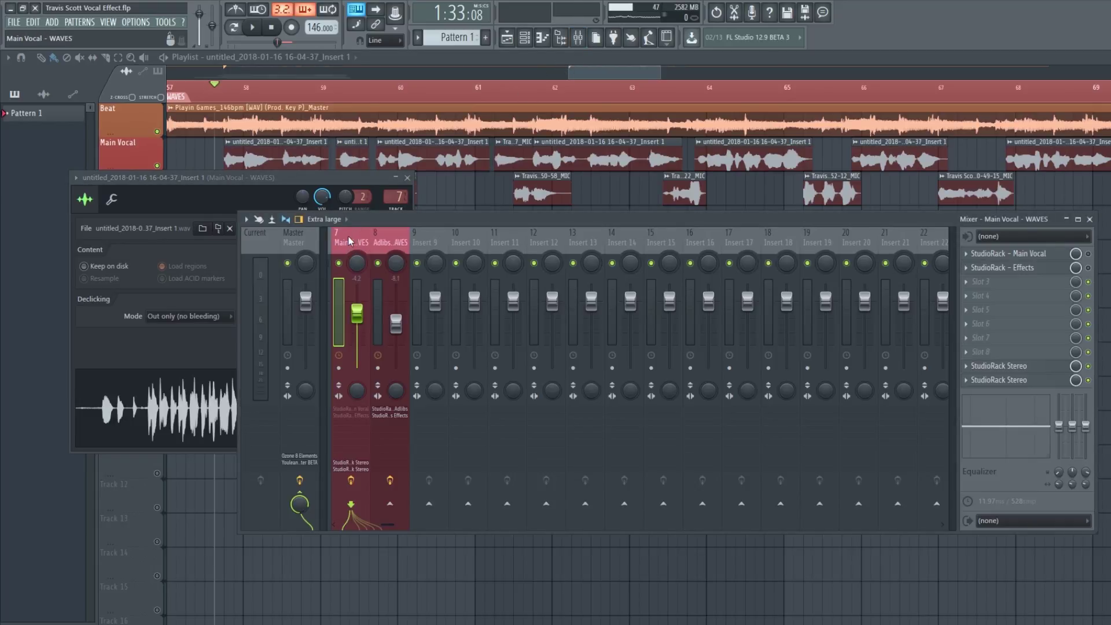
pyautogui.click(1041, 255)
pyautogui.click(1037, 253)
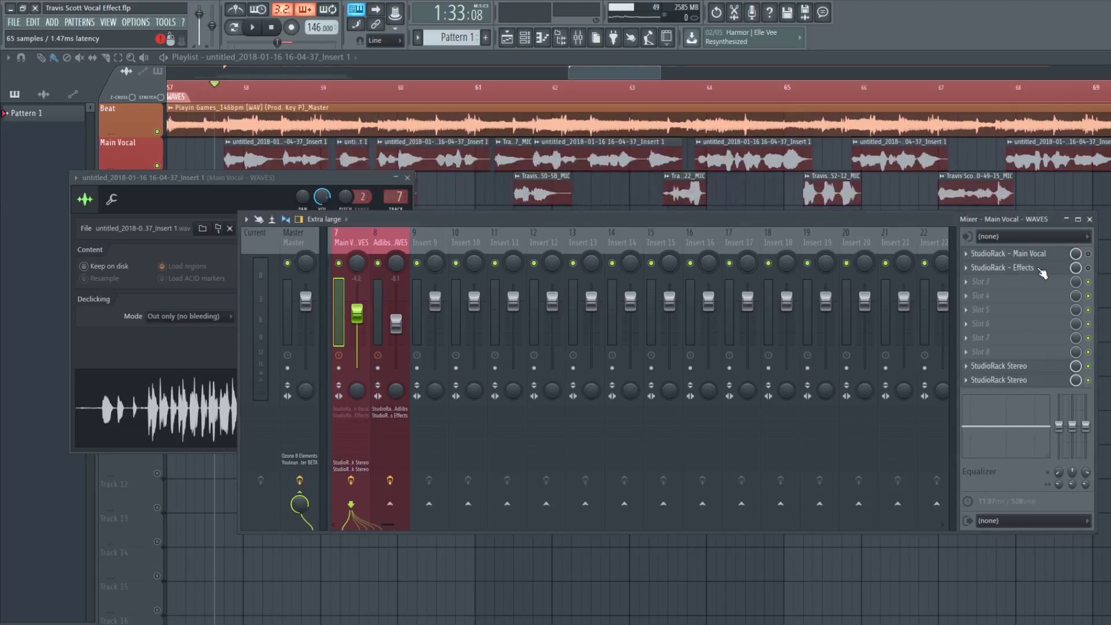
pyautogui.click(1041, 270)
pyautogui.click(1041, 270)
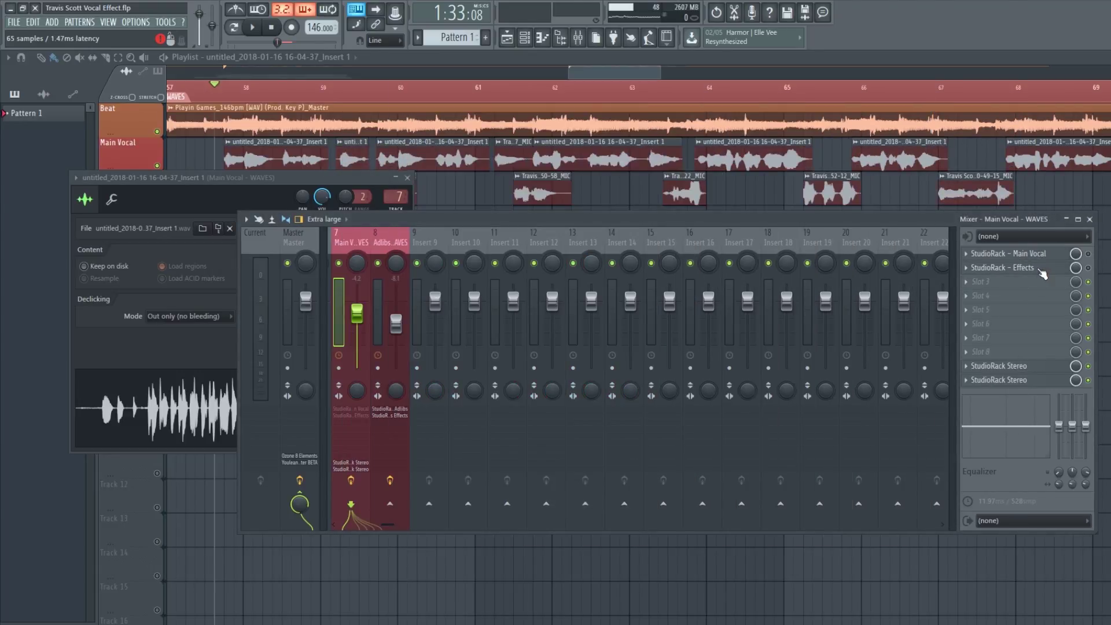
# - Bring up the Main Vocal's empty StudioRack Stereo rack and show its Load options
pyautogui.click(1026, 368)
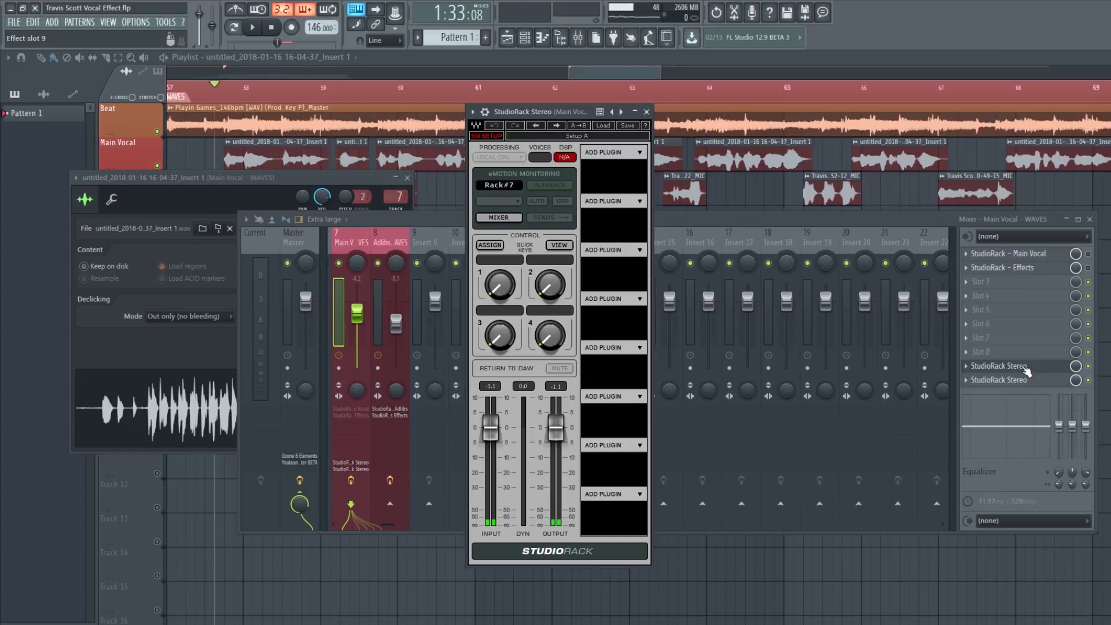
pyautogui.click(1026, 368)
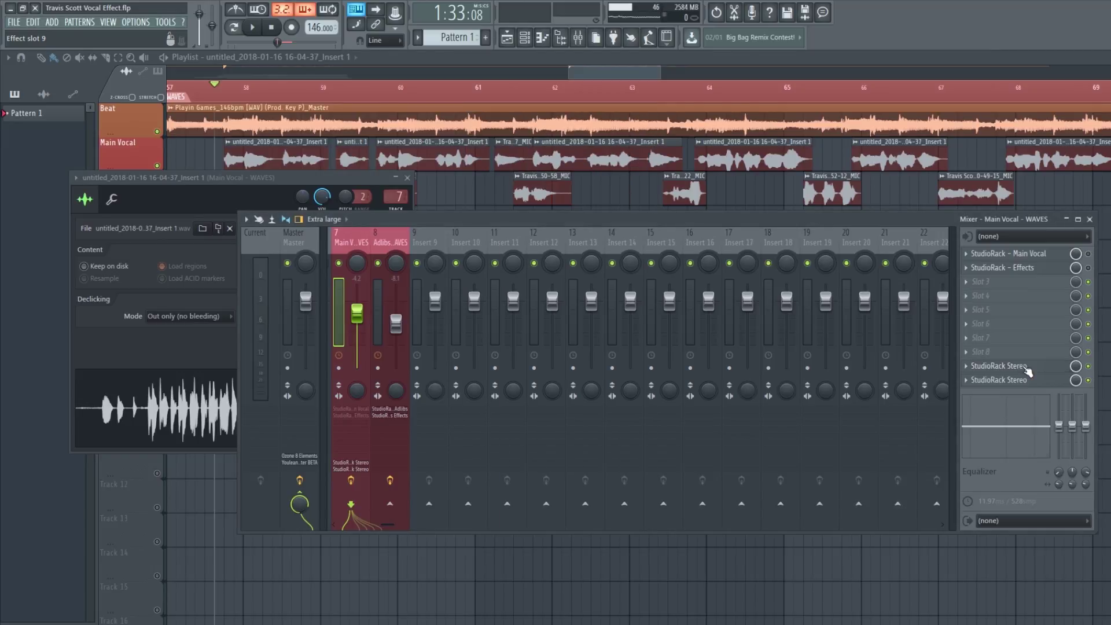
pyautogui.click(1026, 368)
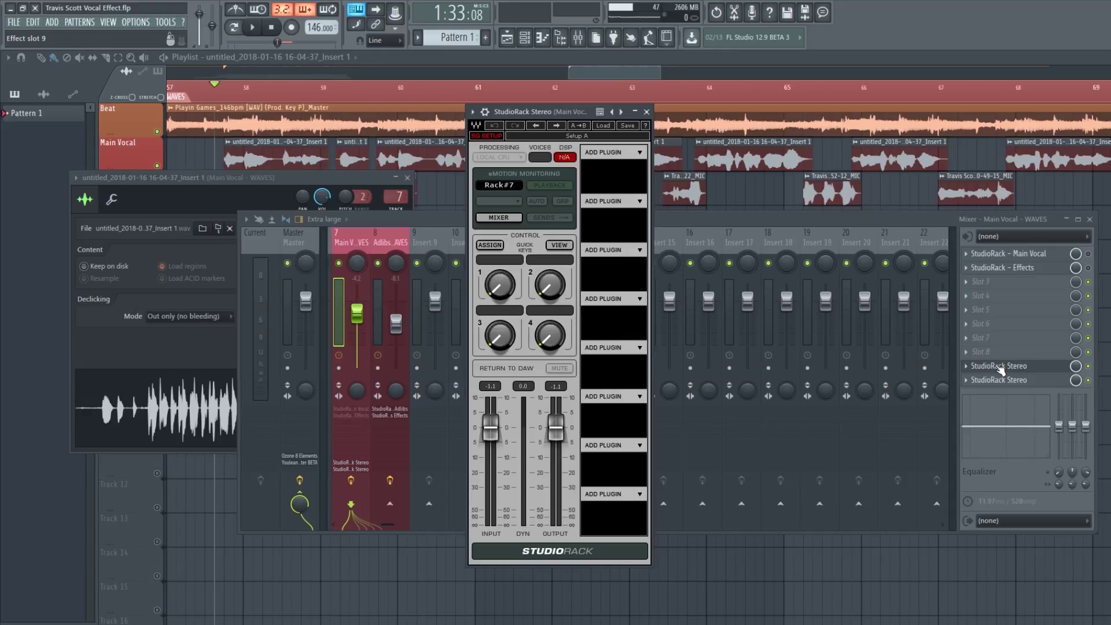
pyautogui.click(1001, 367)
pyautogui.click(1002, 367)
pyautogui.click(1001, 368)
pyautogui.click(1002, 368)
pyautogui.click(603, 126)
# - Choose Open Preset File and reach the 'Travis Scott Vocal Effect [Waves]' preset folder
pyautogui.click(626, 135)
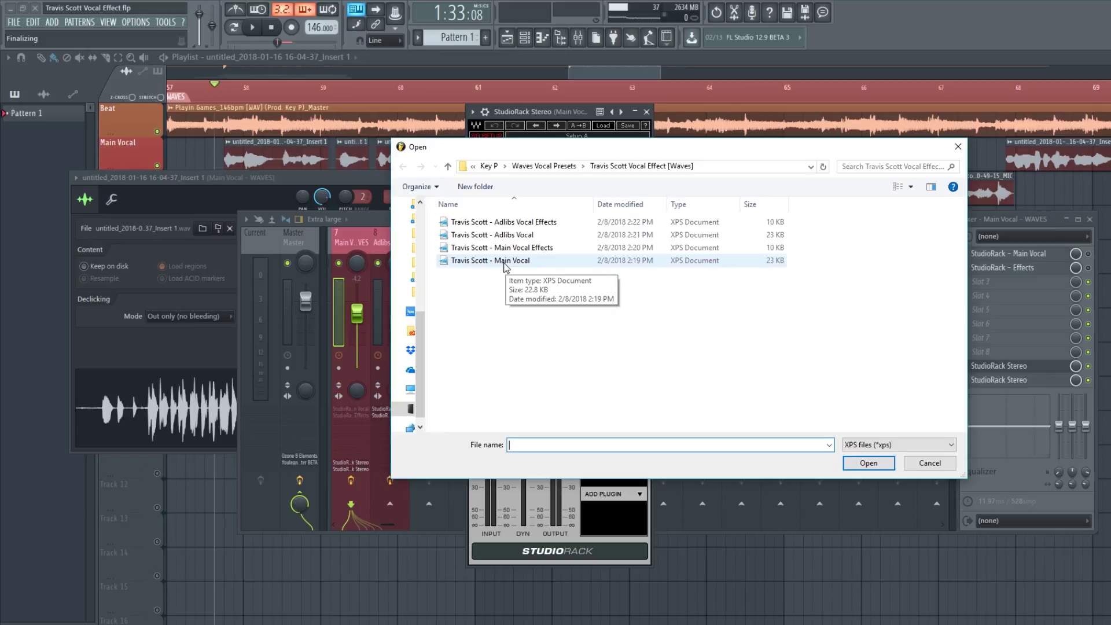
# - Load 'Travis Scott - Main Vocal' into the first rack and 'Main Vocal Effects' into the second
pyautogui.doubleClick(506, 260)
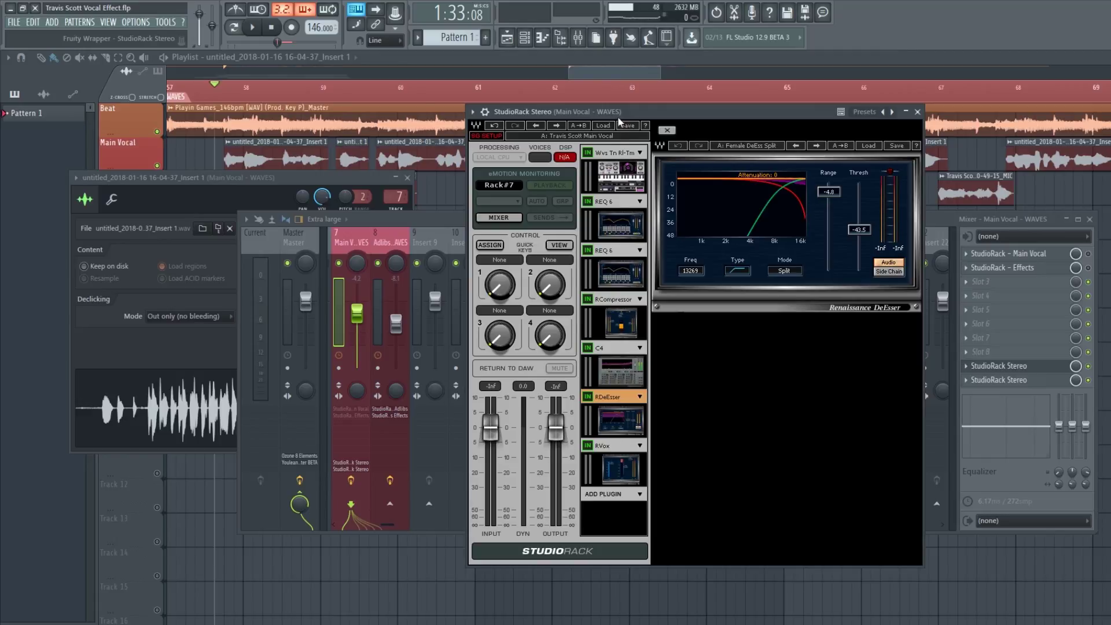
pyautogui.moveTo(645, 111); pyautogui.dragTo(547, 92)
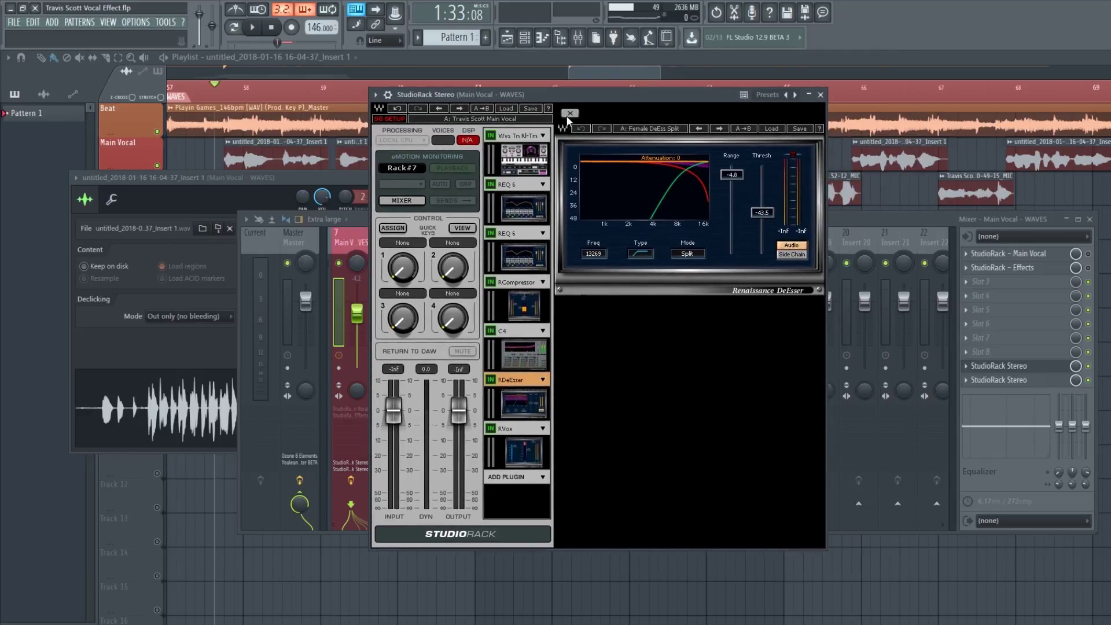
pyautogui.click(1005, 380)
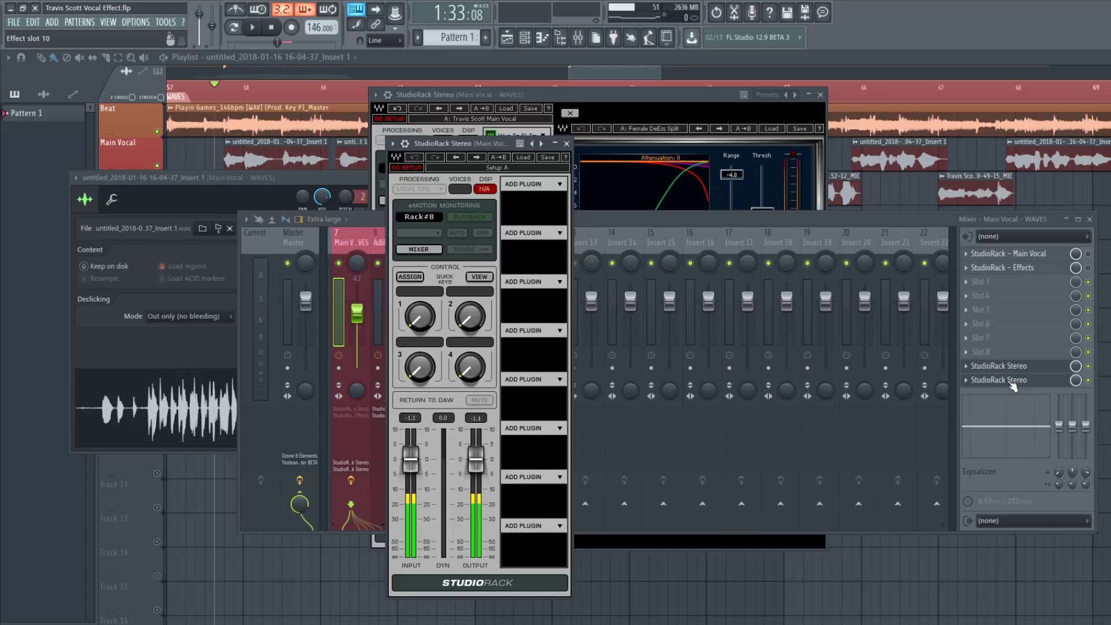
pyautogui.click(521, 159)
pyautogui.click(587, 166)
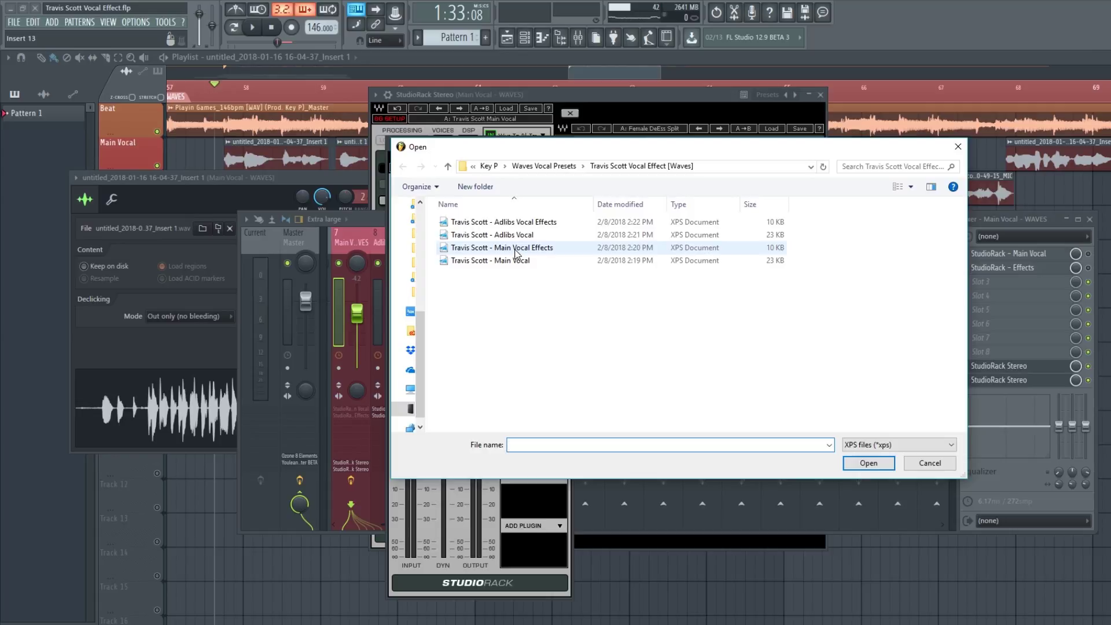
pyautogui.doubleClick(515, 248)
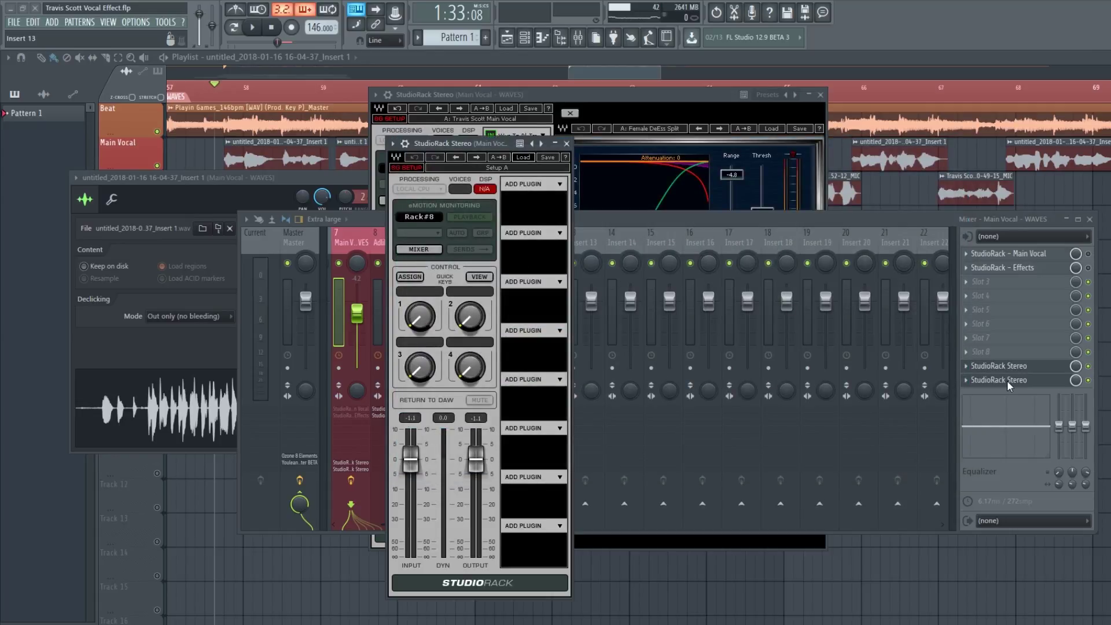
pyautogui.click(1007, 380)
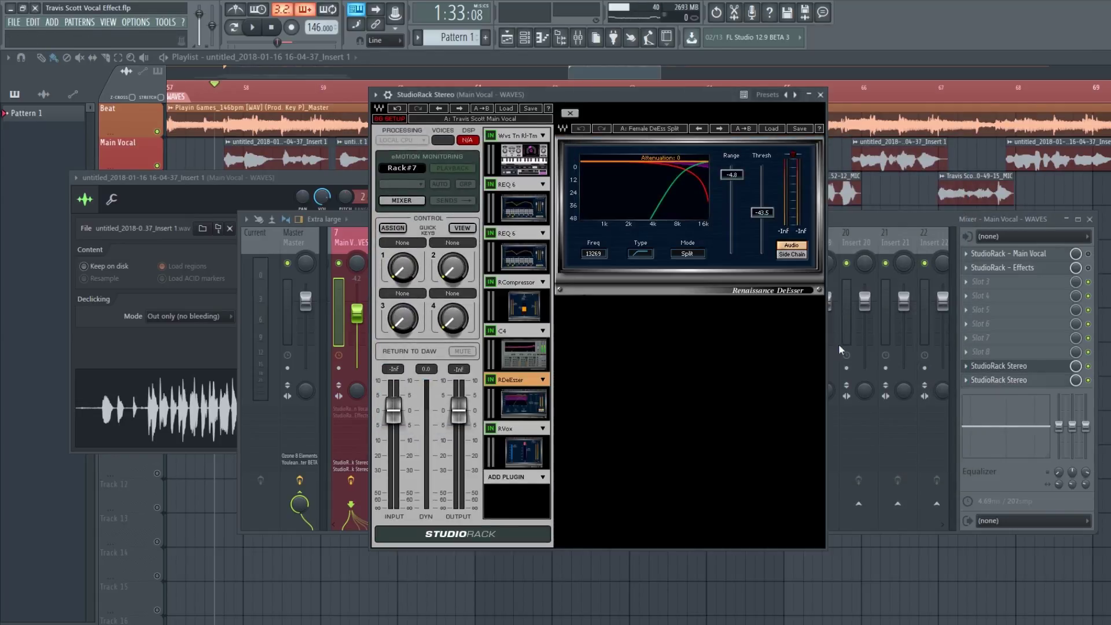
pyautogui.click(1007, 380)
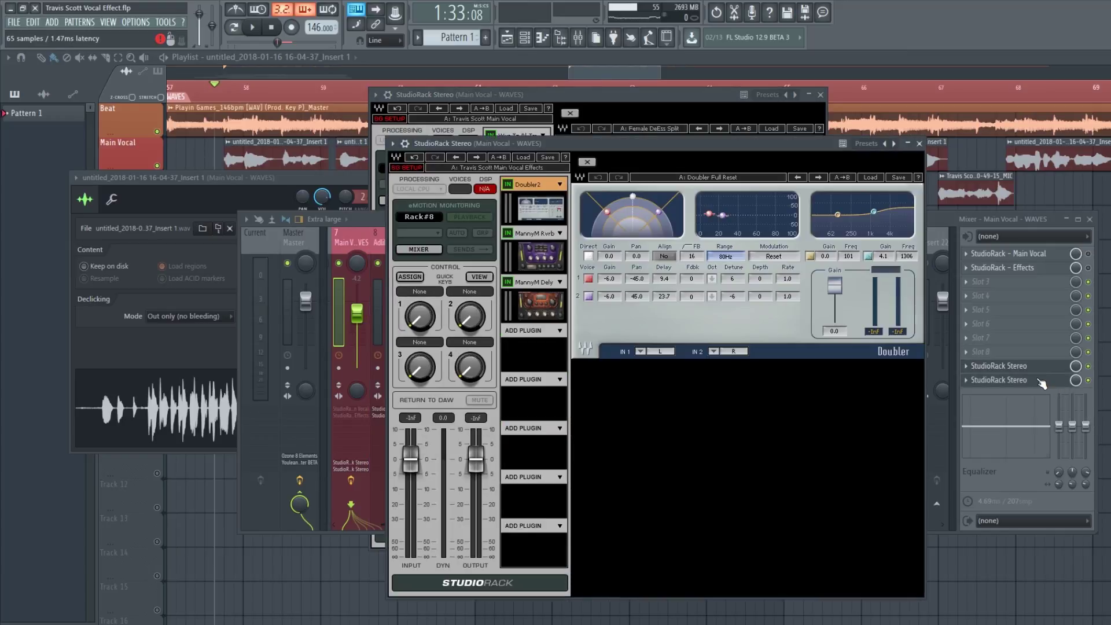
# - Close the rack windows and audition the vocal with the StudioRack Stereo chain
pyautogui.click(1007, 380)
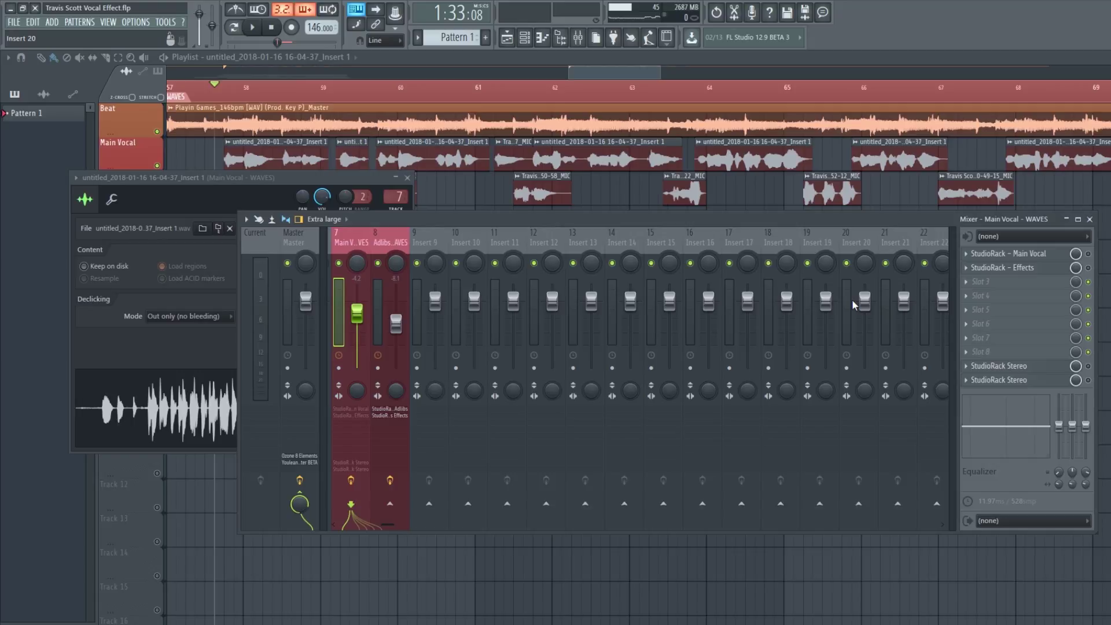
pyautogui.press('space')
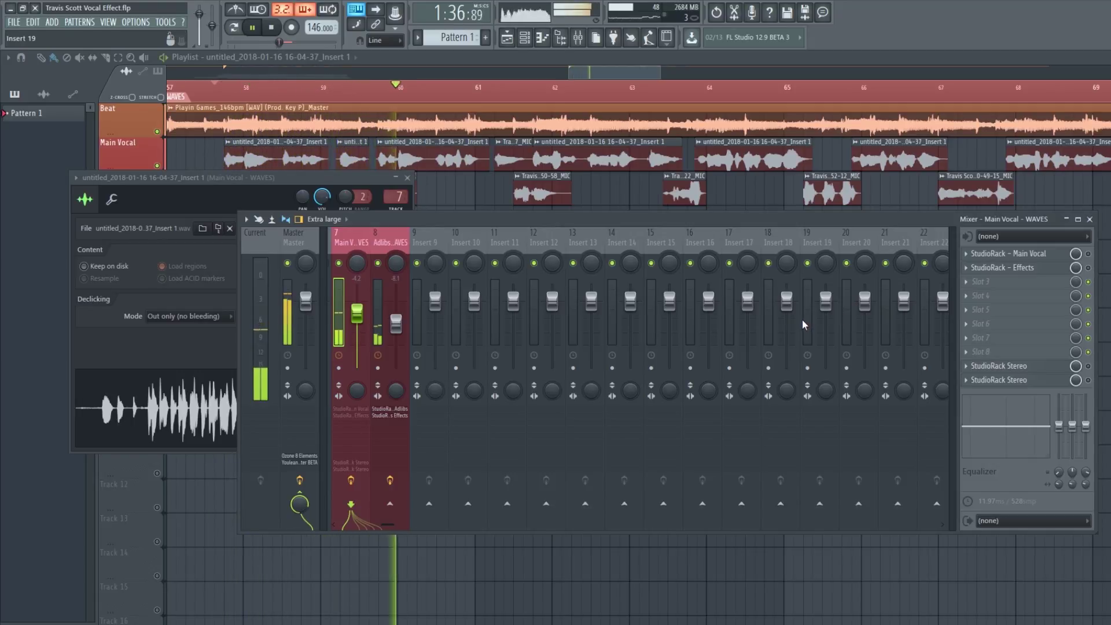
pyautogui.press('space')
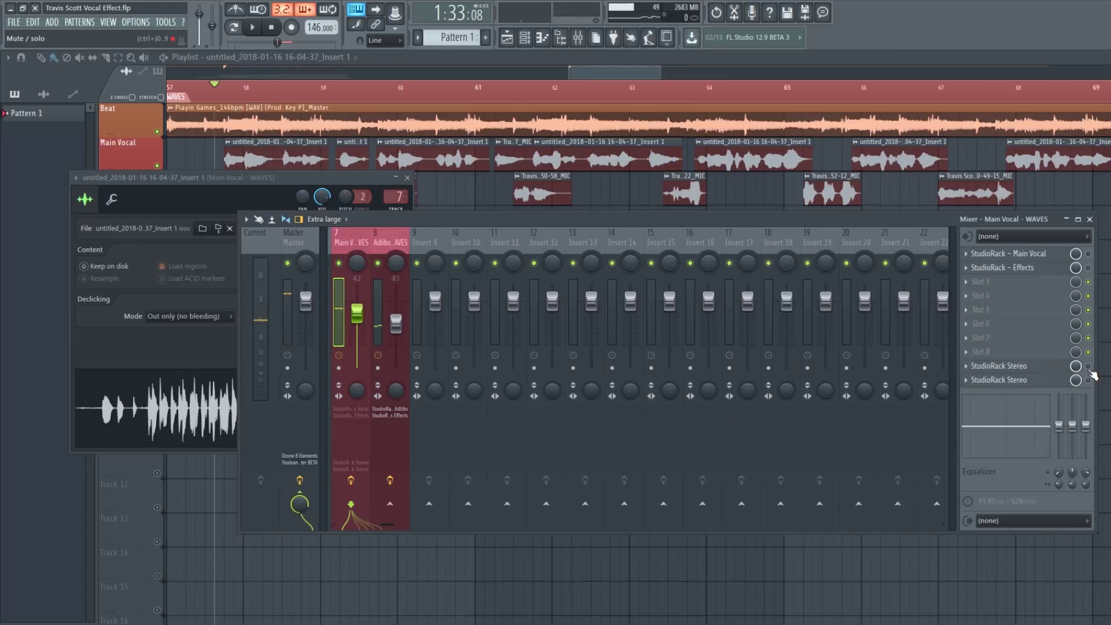
# - Disable both StudioRack Stereo slots, enable the Main Vocal and Effects slots, and replay
pyautogui.click(1087, 367)
pyautogui.click(1088, 380)
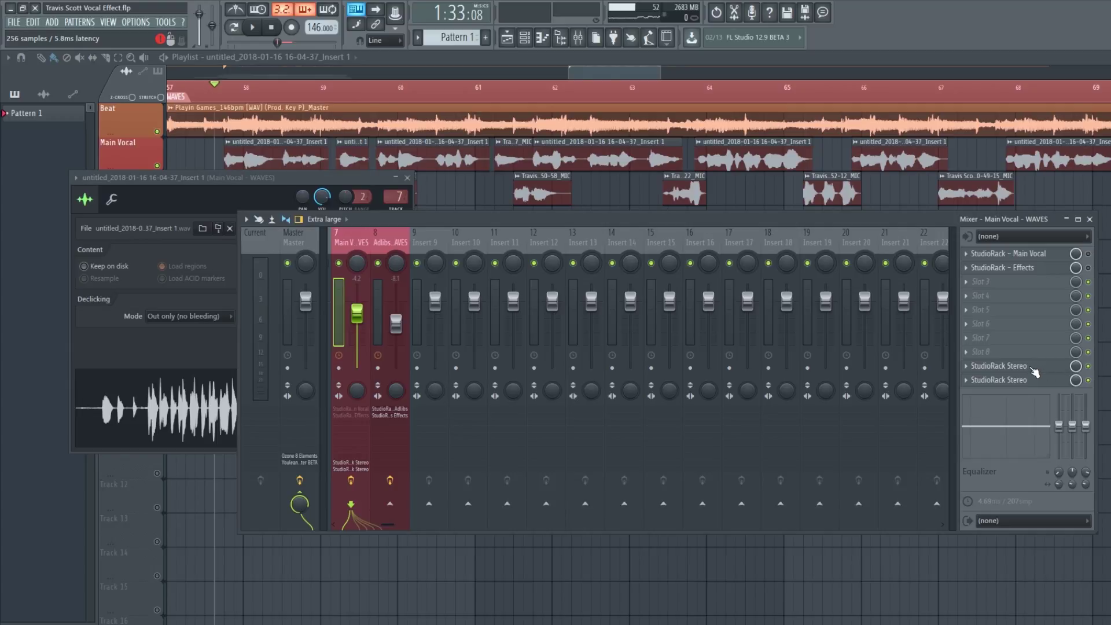
pyautogui.click(1089, 366)
pyautogui.click(1088, 380)
pyautogui.click(1088, 253)
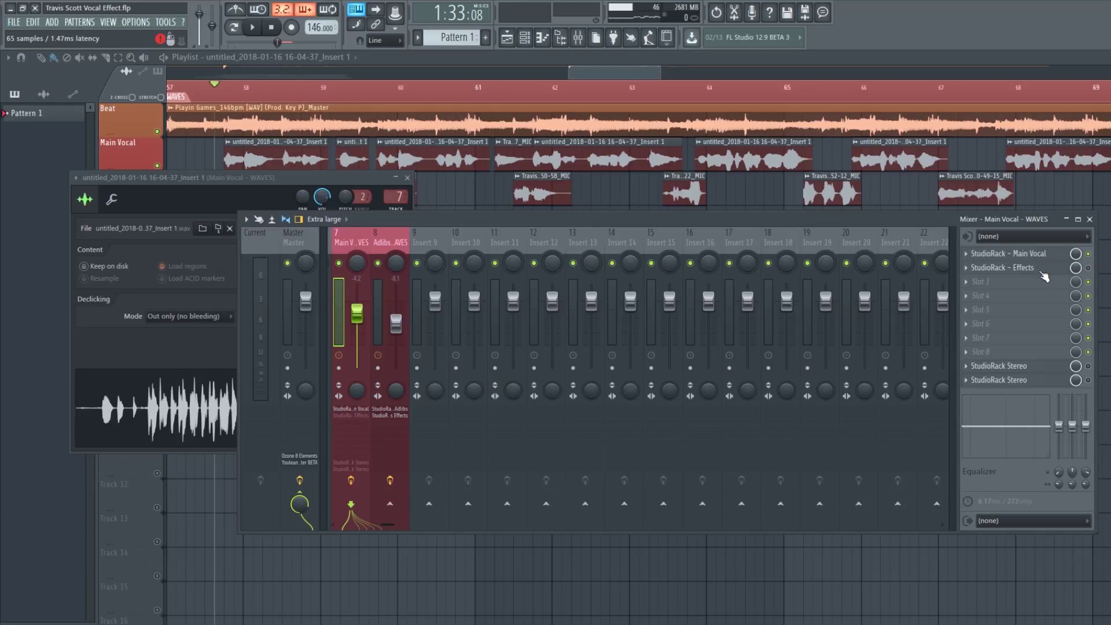
pyautogui.click(1088, 268)
pyautogui.press('space')
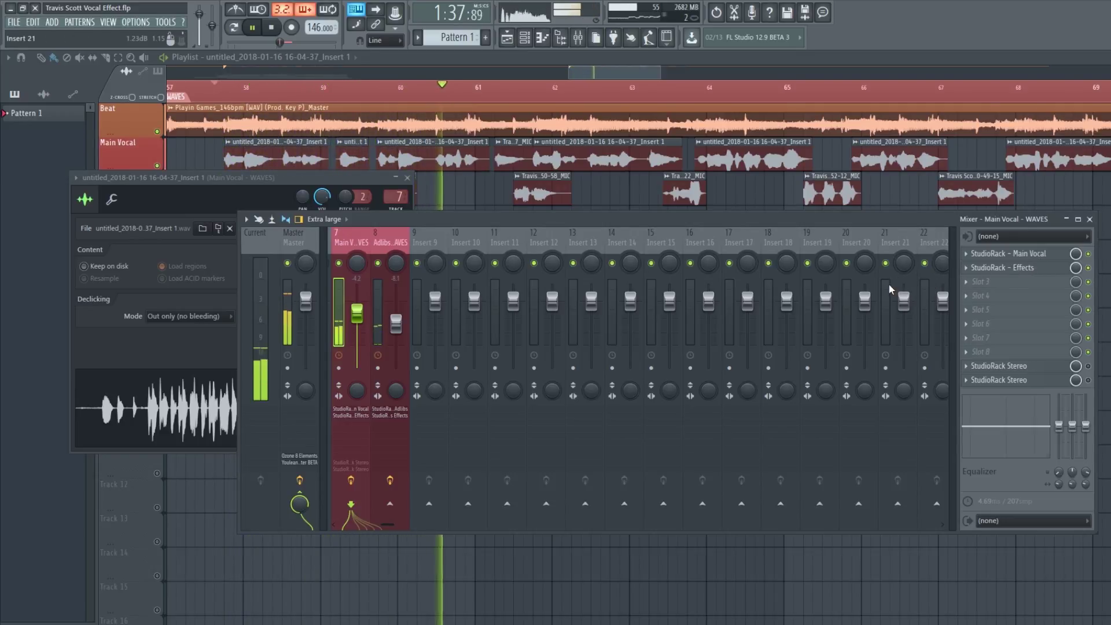
pyautogui.press('space')
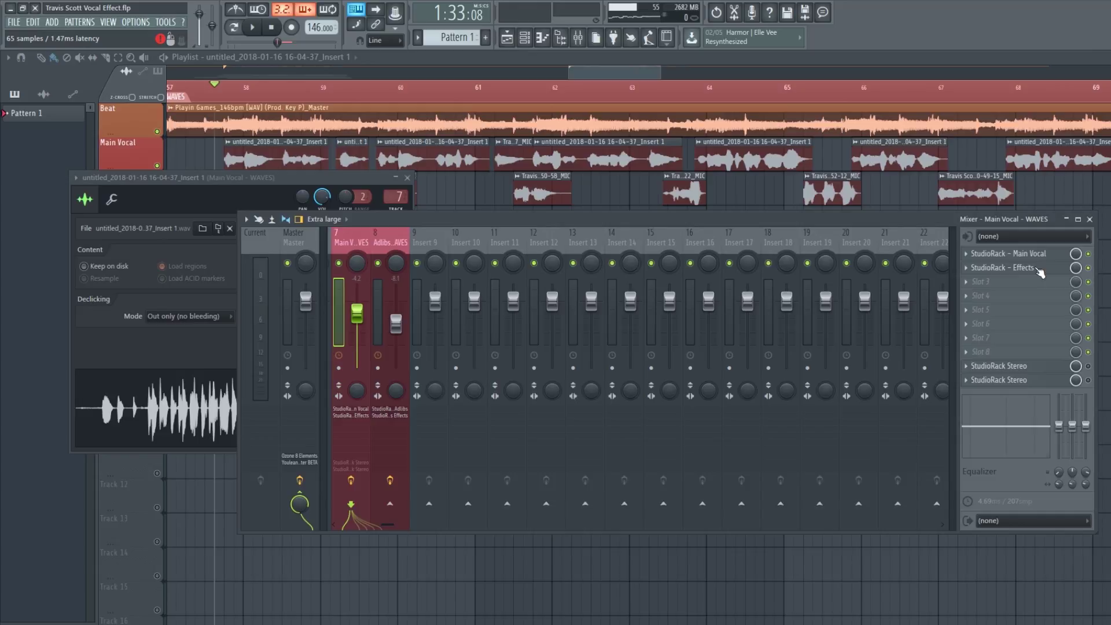
pyautogui.click(384, 239)
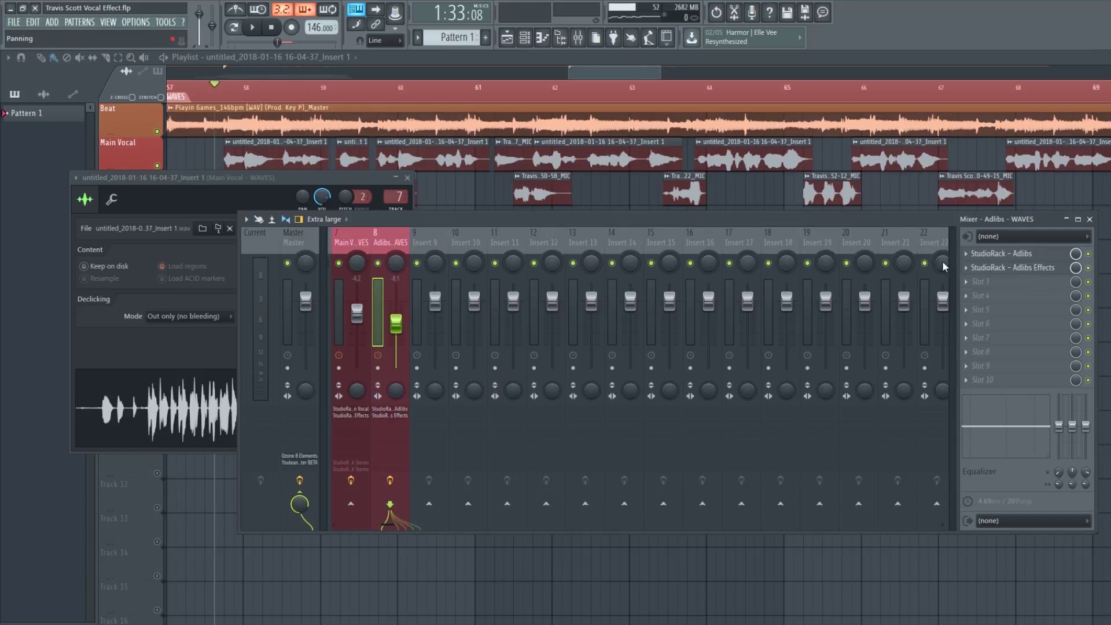
pyautogui.click(1001, 255)
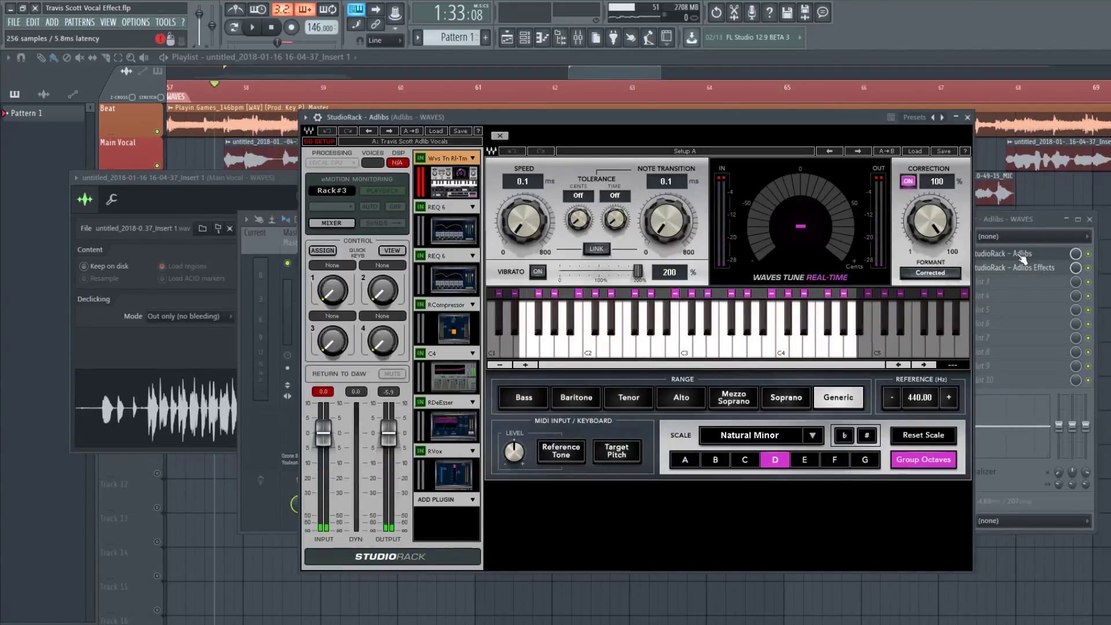
pyautogui.click(1023, 257)
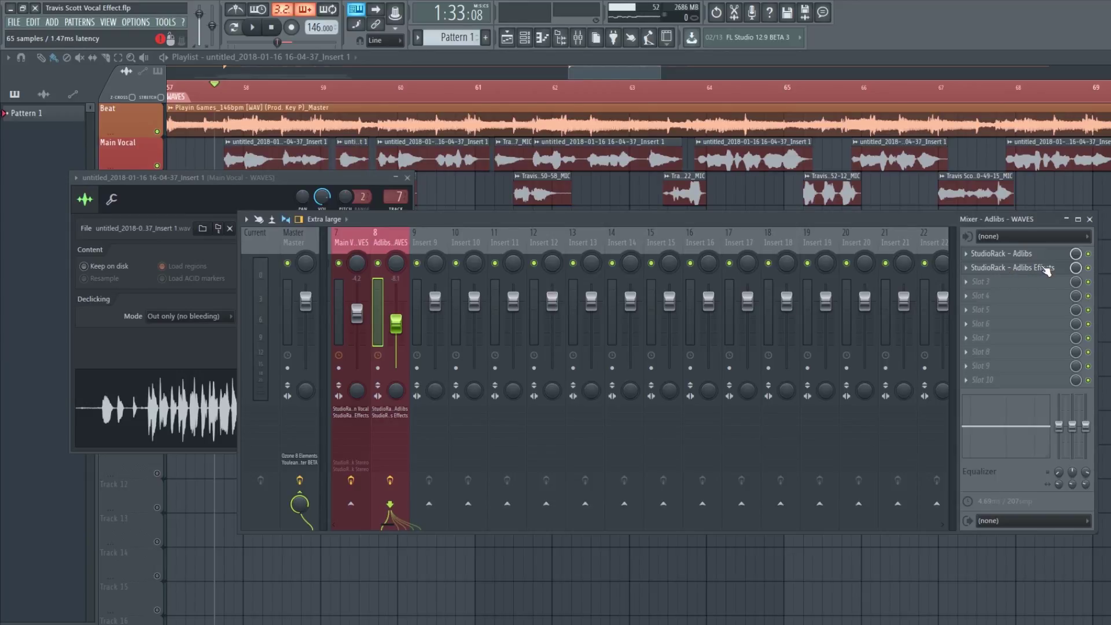
pyautogui.press('Left')
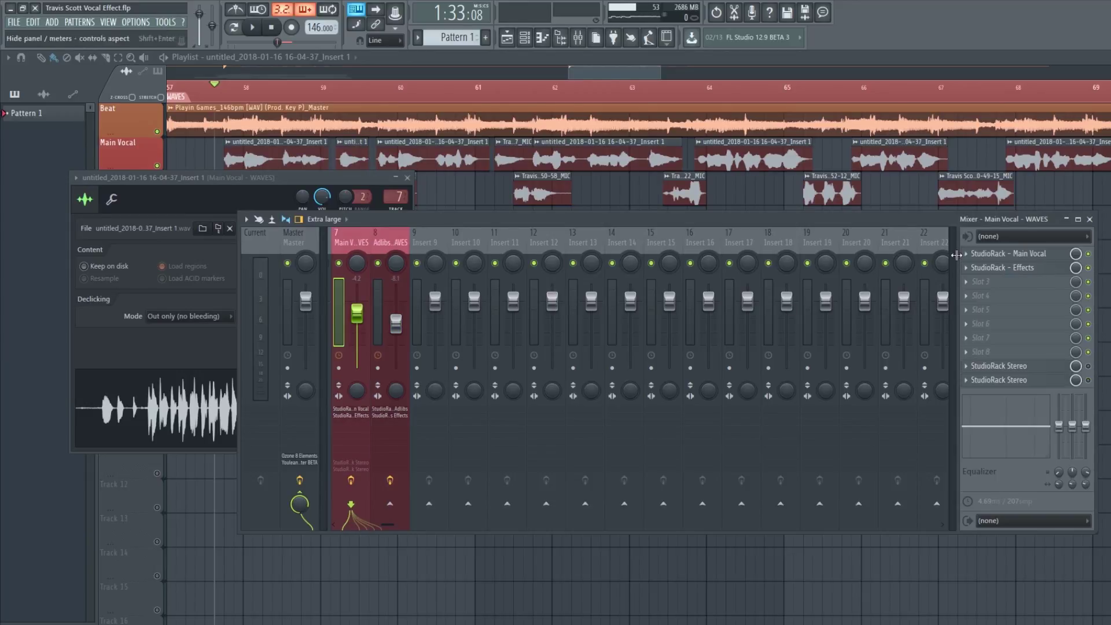
# - Use Put Into Preset Menu As to store the Main Vocal chain as 'Travis Scott - Main Vocal'
pyautogui.click(1021, 255)
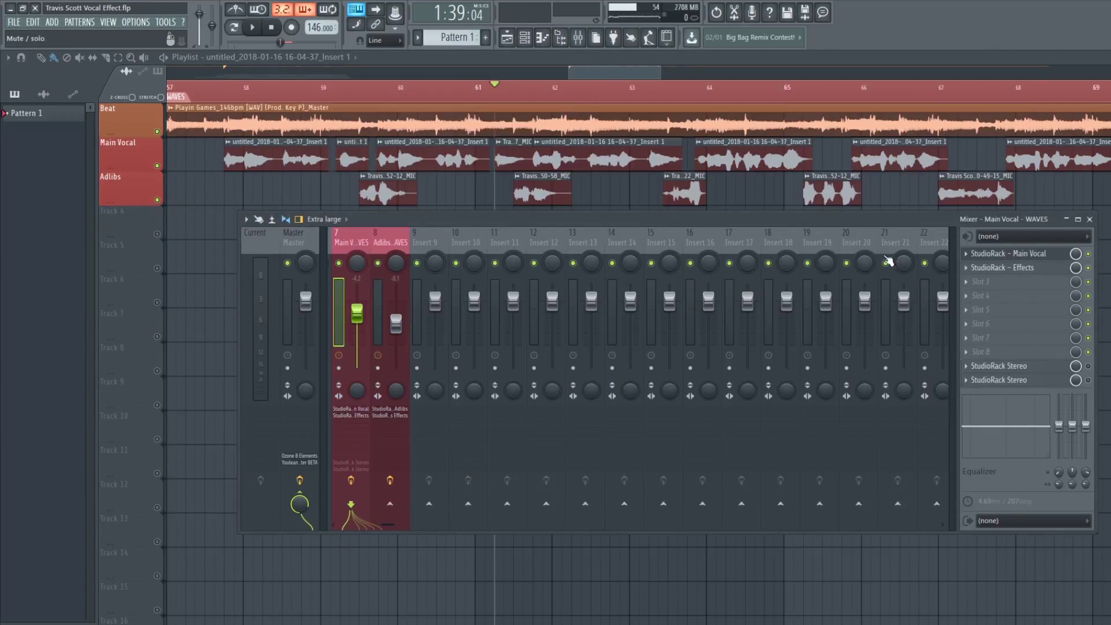
pyautogui.click(987, 254)
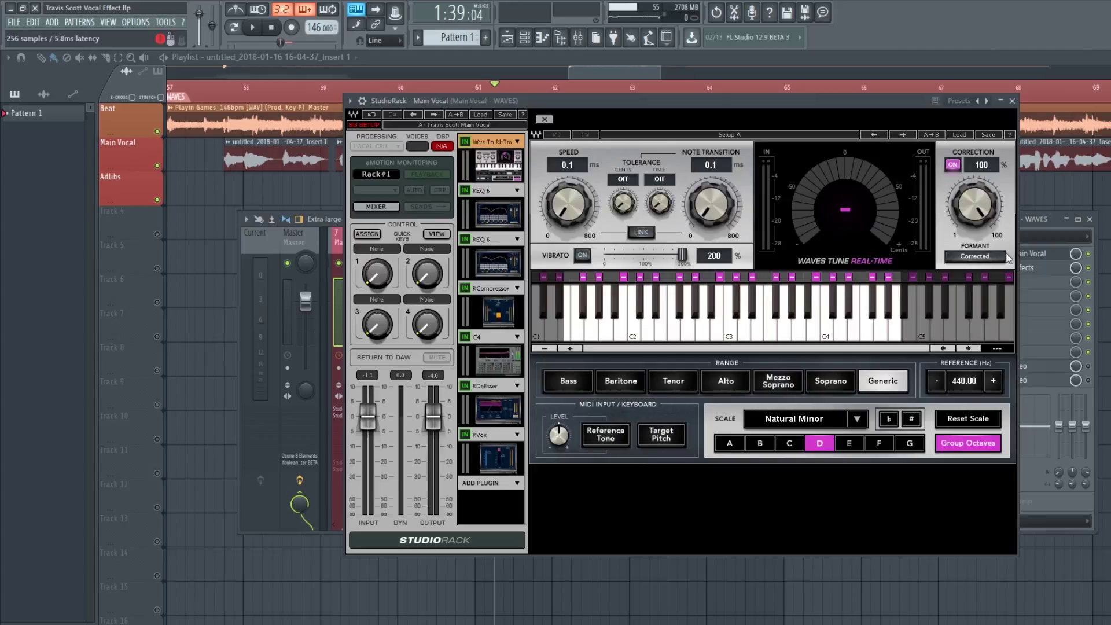
pyautogui.click(504, 114)
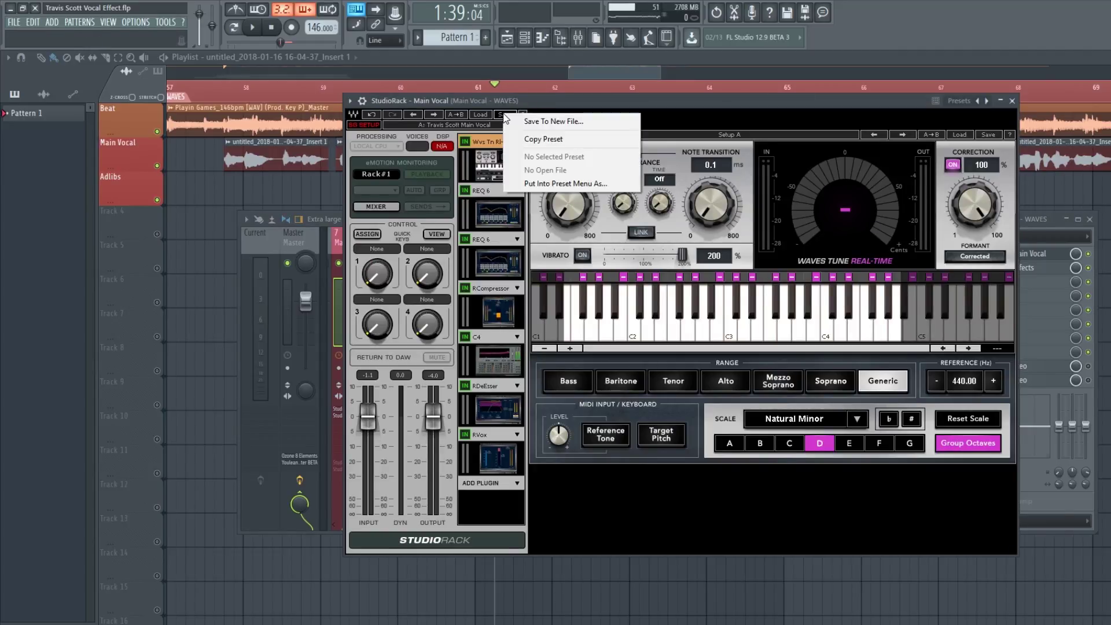
pyautogui.click(554, 183)
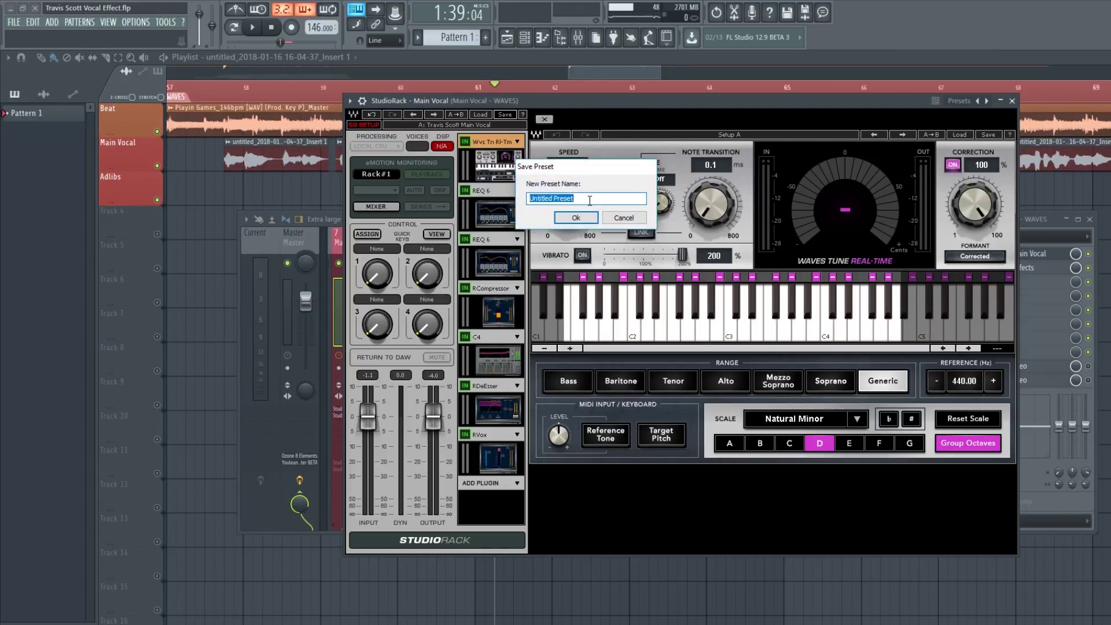
pyautogui.write('Travis Scott - Main Vocal')
pyautogui.press('Return')
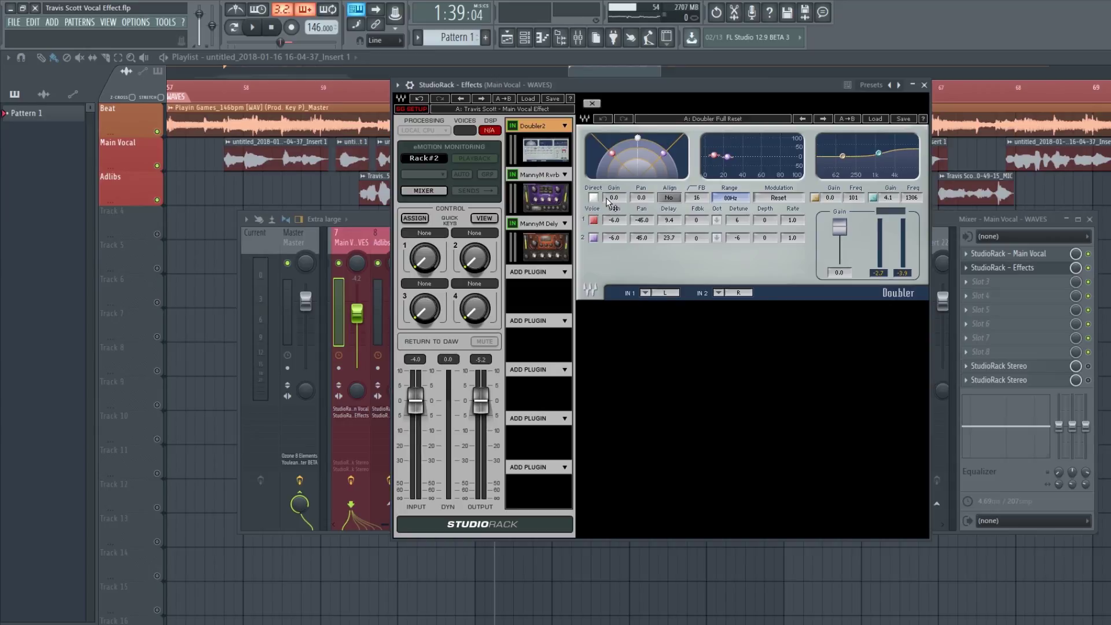
# - Load the user preset 'Travis Scott - Main Vocal' into the main vocal's StudioRack Stereo rack
pyautogui.click(994, 367)
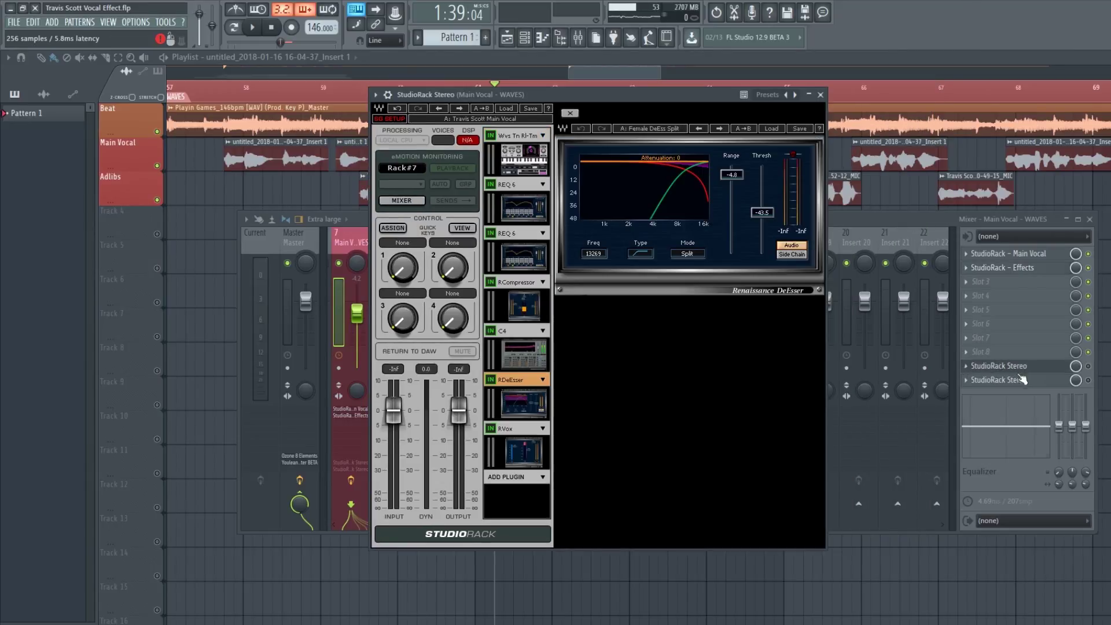
pyautogui.click(509, 109)
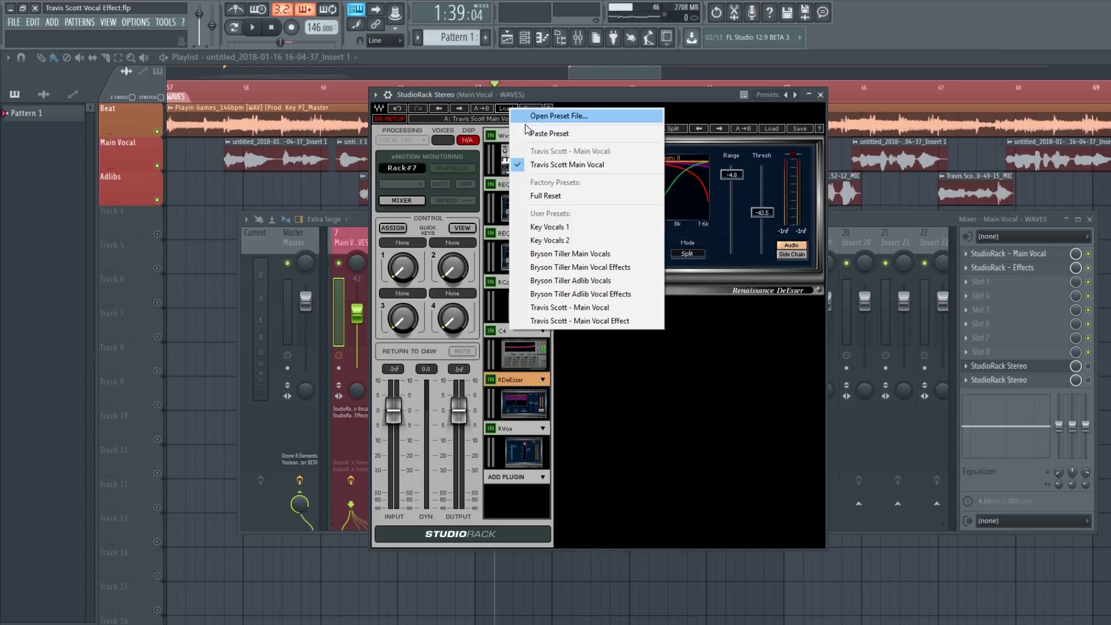
pyautogui.click(579, 309)
# - Close the StudioRack window with Escape to return to the mixer and playlist
pyautogui.press('Escape')
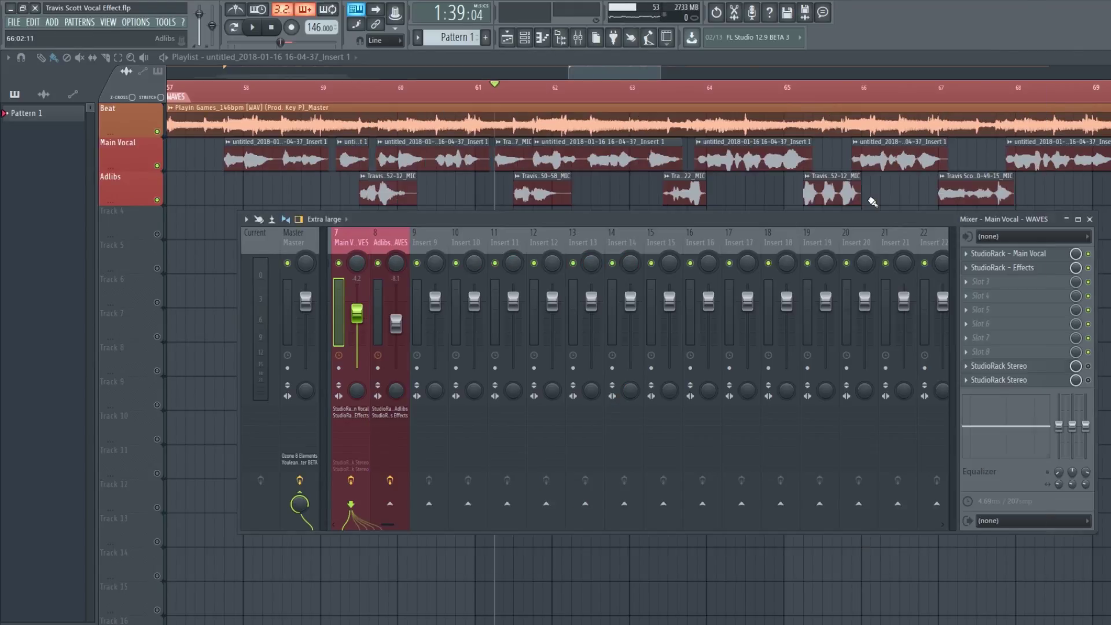